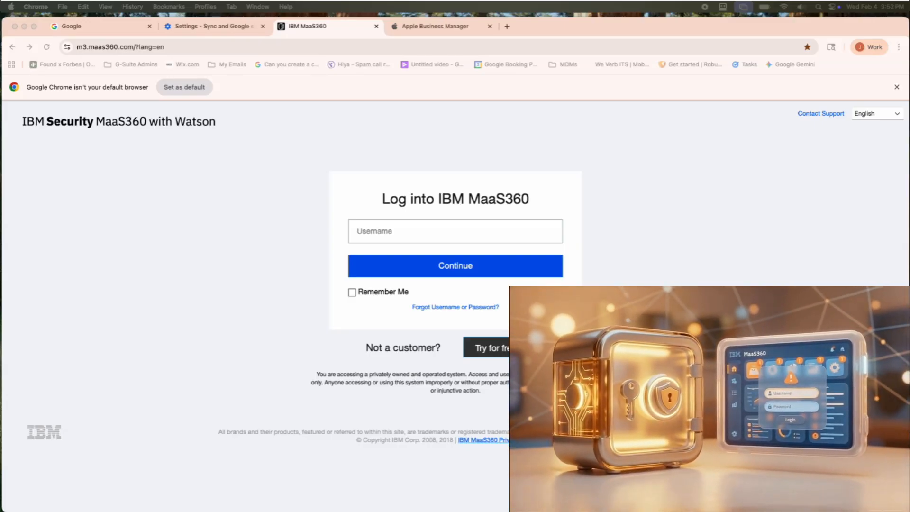
Step: Enter the account's username on the MaaS360 login page, enable Remember Me and continue to the password page
{"action": "left_click", "coordinate": [363, 232]}
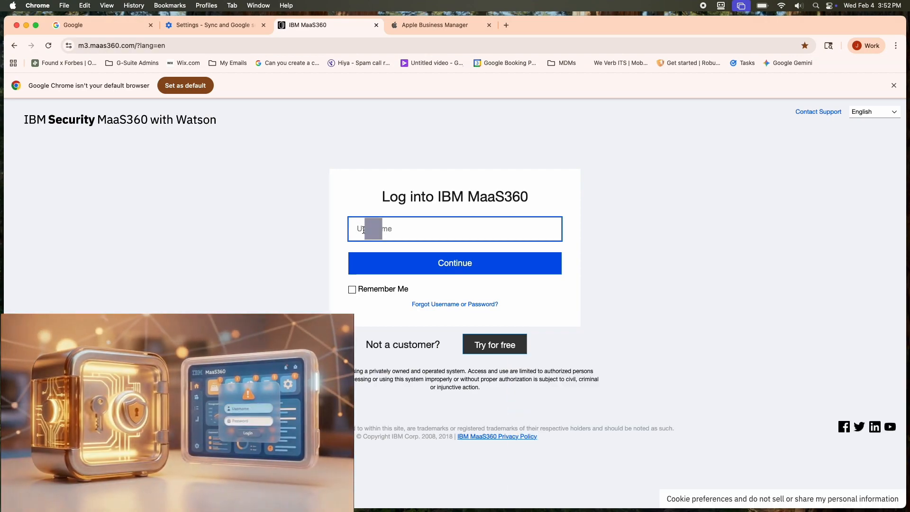
{"action": "key", "text": "super+v"}
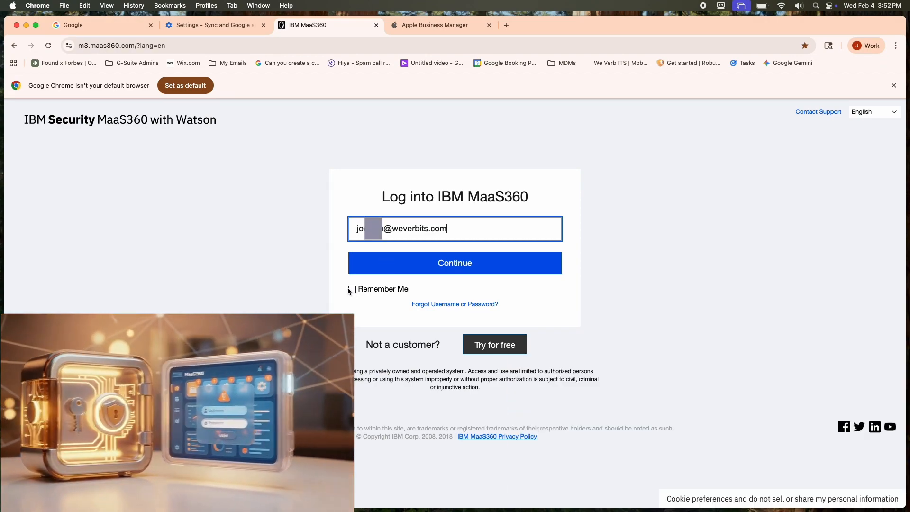
{"action": "left_click", "coordinate": [353, 290]}
{"action": "left_click", "coordinate": [384, 266]}
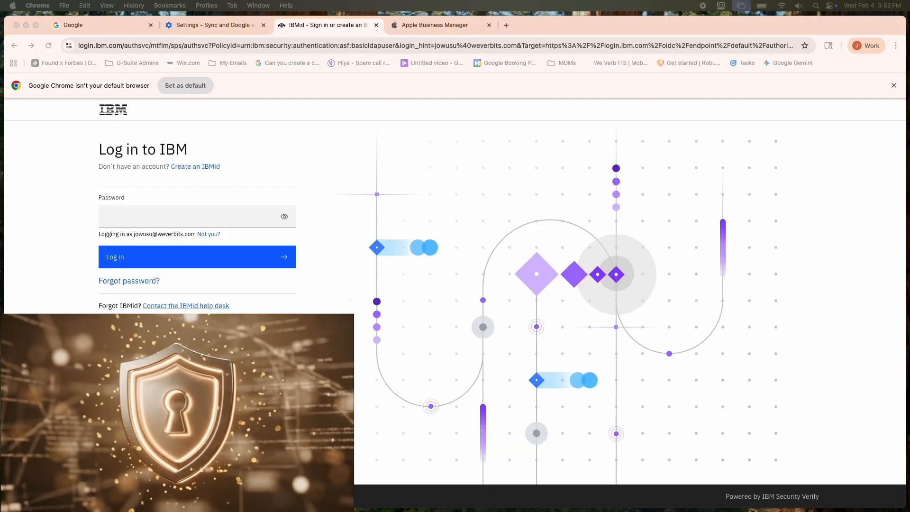
Step: Enter the account password, log in to IBM and dismiss the offer to save the password
{"action": "left_click", "coordinate": [174, 211]}
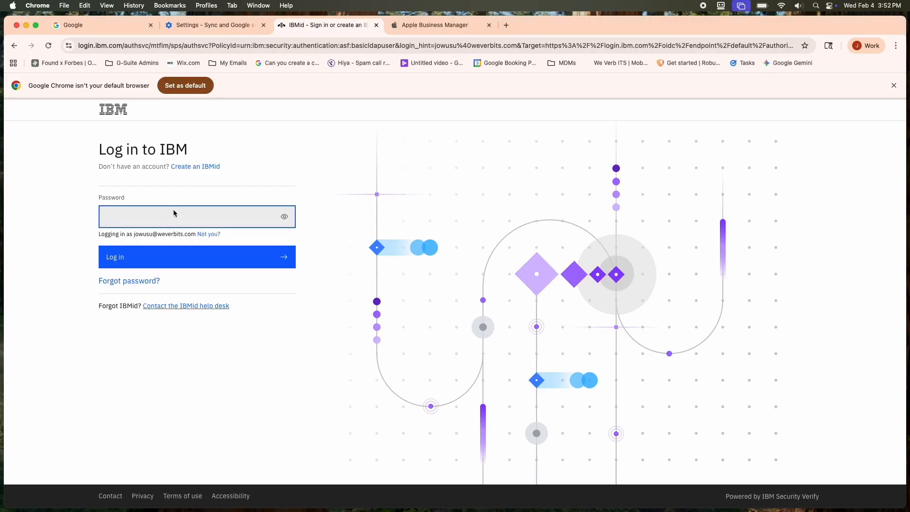
{"action": "key", "text": "super+v"}
{"action": "left_click", "coordinate": [144, 261]}
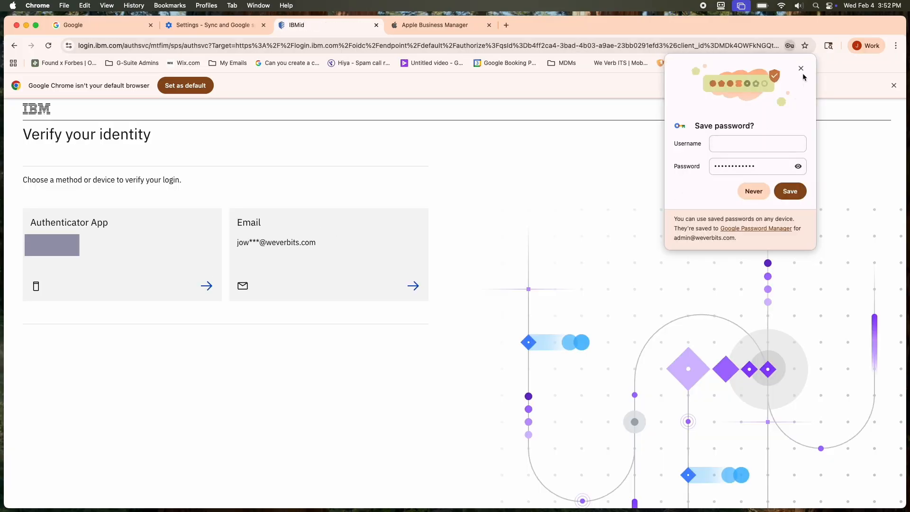
{"action": "left_click", "coordinate": [801, 69]}
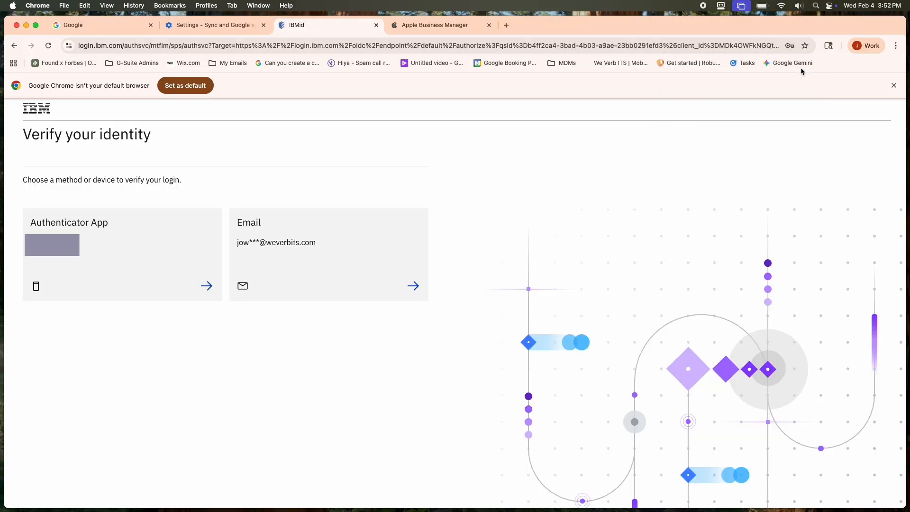
Step: Verify the login with the Authenticator App method by entering the verification code
{"action": "left_click", "coordinate": [96, 229]}
{"action": "key", "text": "super+v"}
{"action": "left_click", "coordinate": [50, 263]}
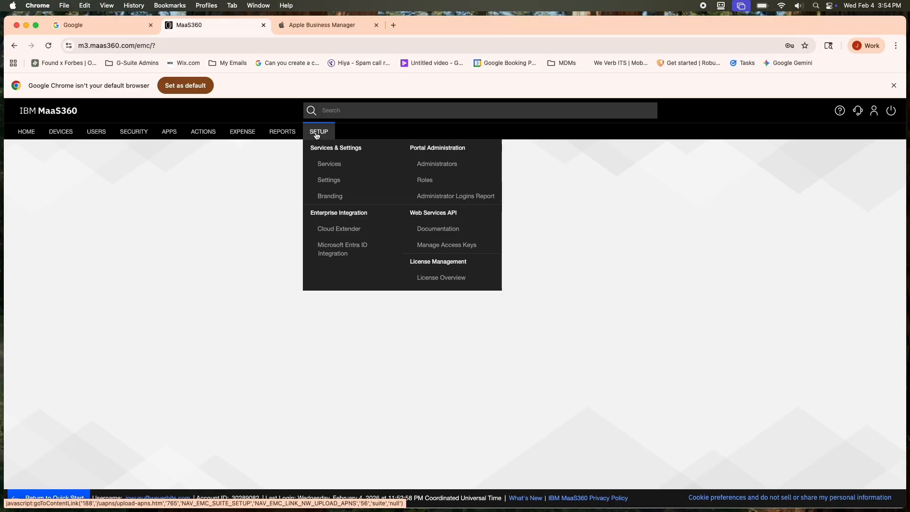
Step: Expand the Mobile Device Management service's APNs certificate settings and open the step-by-step guide, accepting all its cookies
{"action": "left_click", "coordinate": [316, 135]}
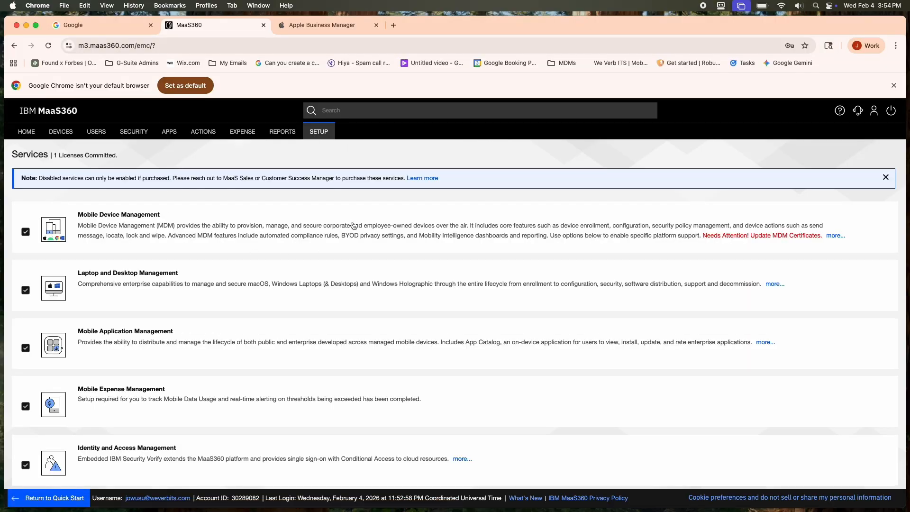
{"action": "left_click", "coordinate": [354, 226]}
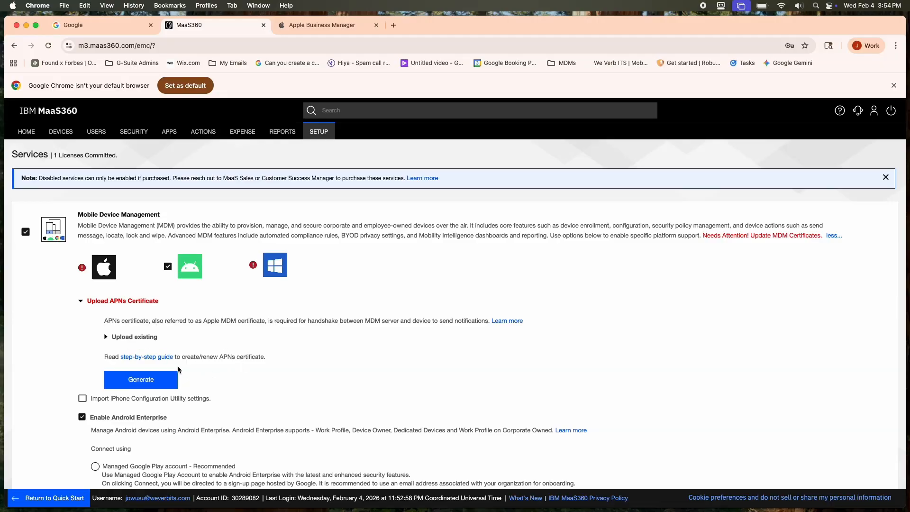
{"action": "left_click", "coordinate": [151, 358]}
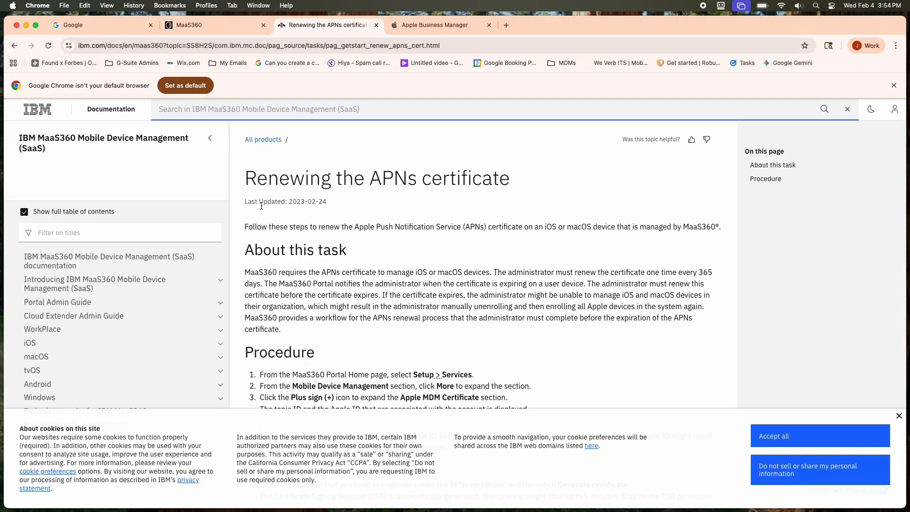
{"action": "left_click", "coordinate": [774, 437]}
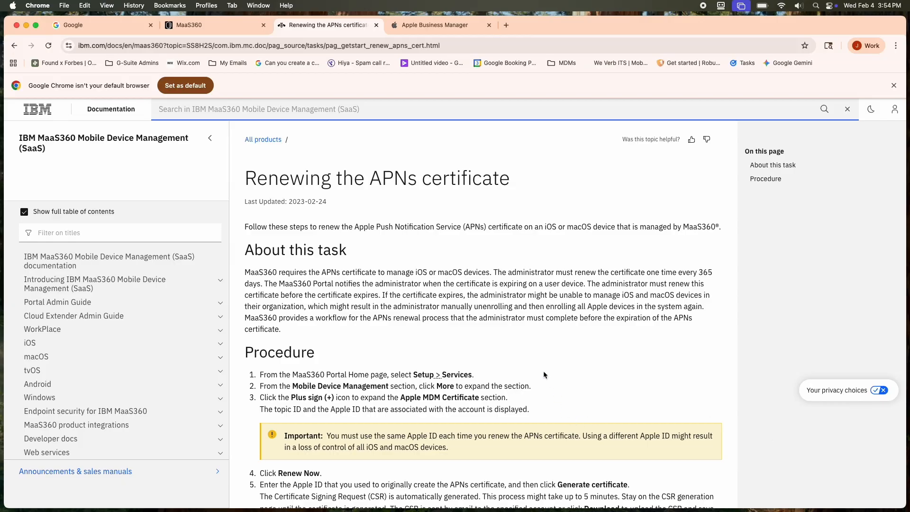
Step: Read through the guide's background and procedure for renewing the APNs certificate
{"action": "scroll", "coordinate": [543, 372], "scroll_direction": "down", "scroll_amount": 2}
{"action": "scroll", "coordinate": [543, 372], "scroll_direction": "down", "scroll_amount": 5}
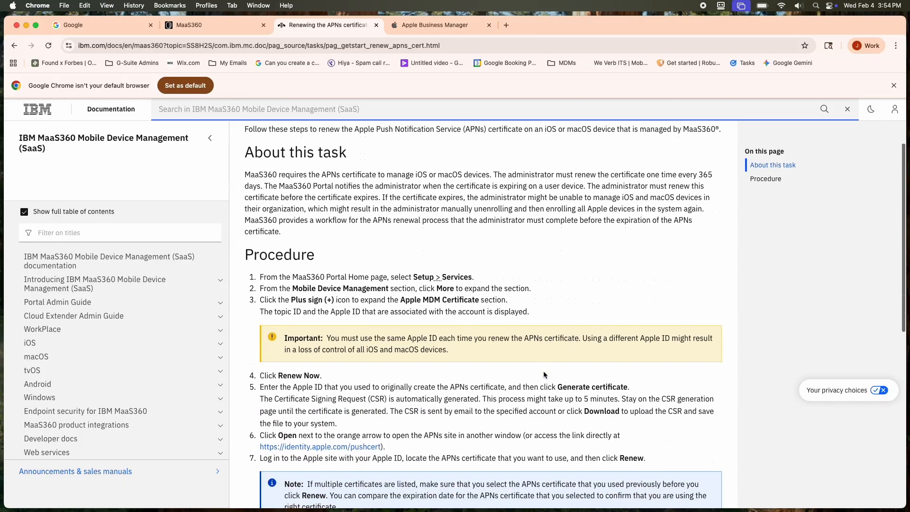
{"action": "scroll", "coordinate": [543, 371], "scroll_direction": "down", "scroll_amount": 6}
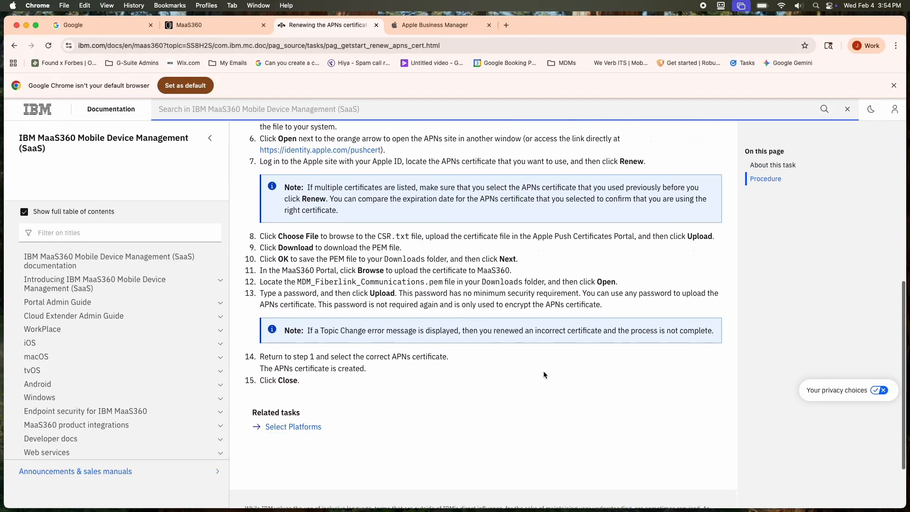
{"action": "scroll", "coordinate": [543, 370], "scroll_direction": "up", "scroll_amount": 6}
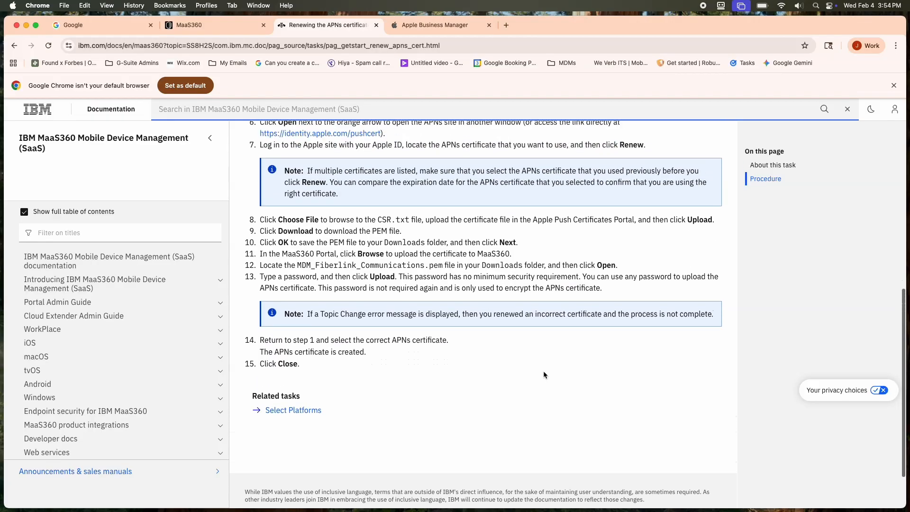
{"action": "scroll", "coordinate": [543, 372], "scroll_direction": "up", "scroll_amount": 4}
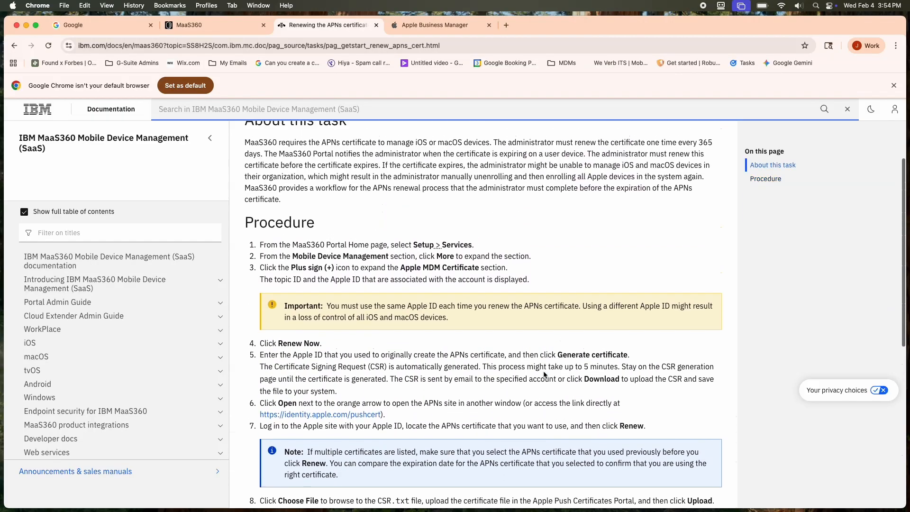
{"action": "scroll", "coordinate": [543, 374], "scroll_direction": "down", "scroll_amount": 4}
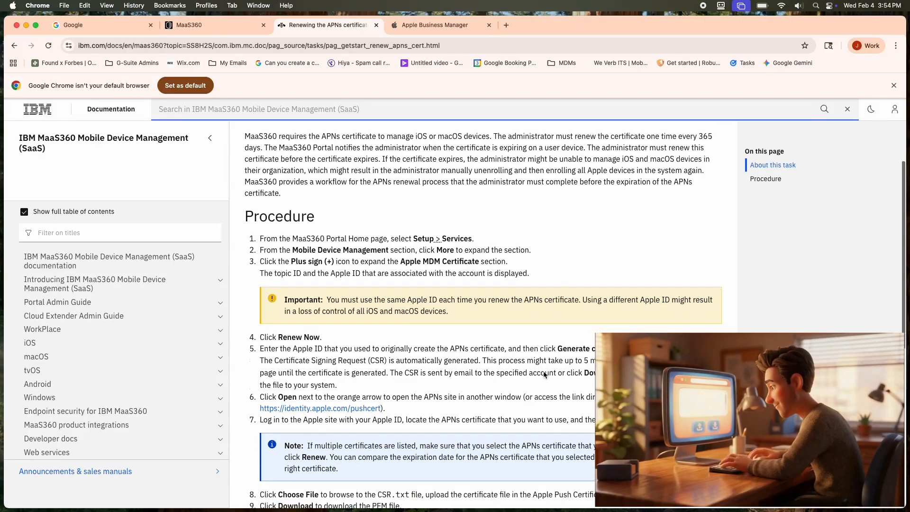
{"action": "scroll", "coordinate": [544, 372], "scroll_direction": "down", "scroll_amount": 4}
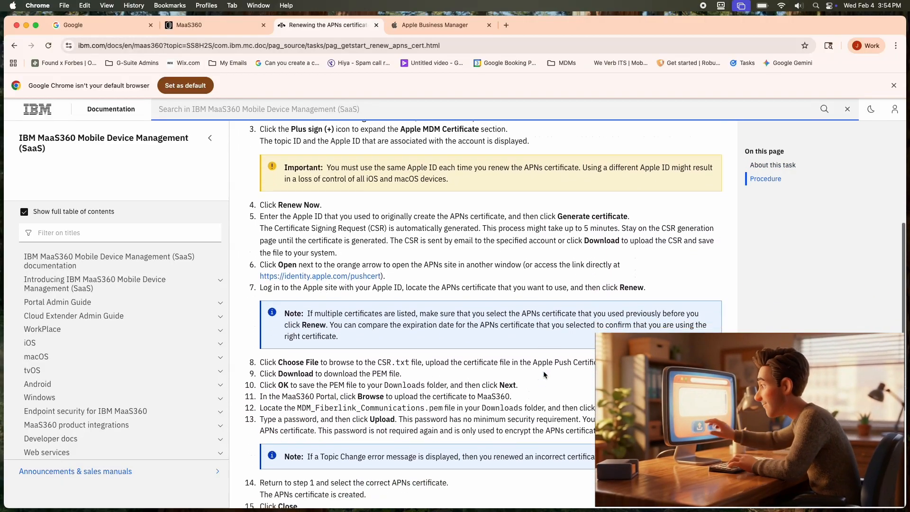
{"action": "scroll", "coordinate": [544, 375], "scroll_direction": "down", "scroll_amount": 2}
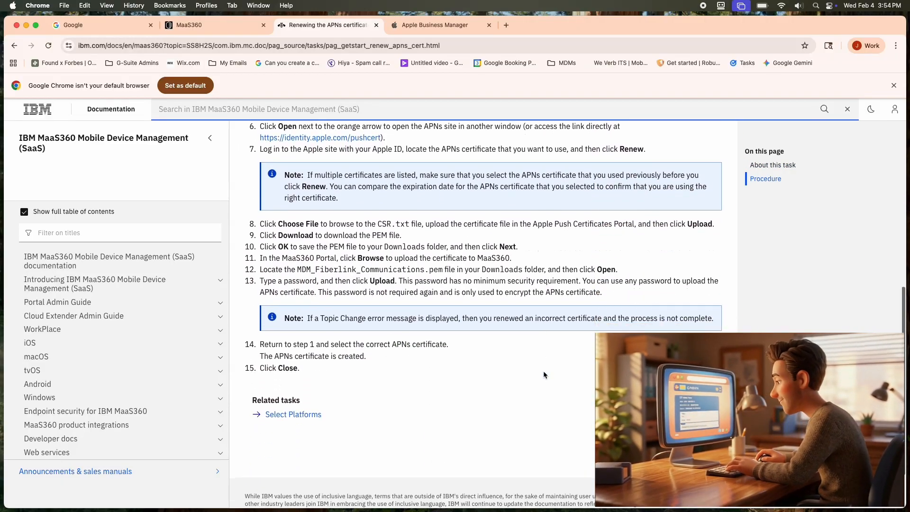
{"action": "scroll", "coordinate": [544, 371], "scroll_direction": "up", "scroll_amount": 12}
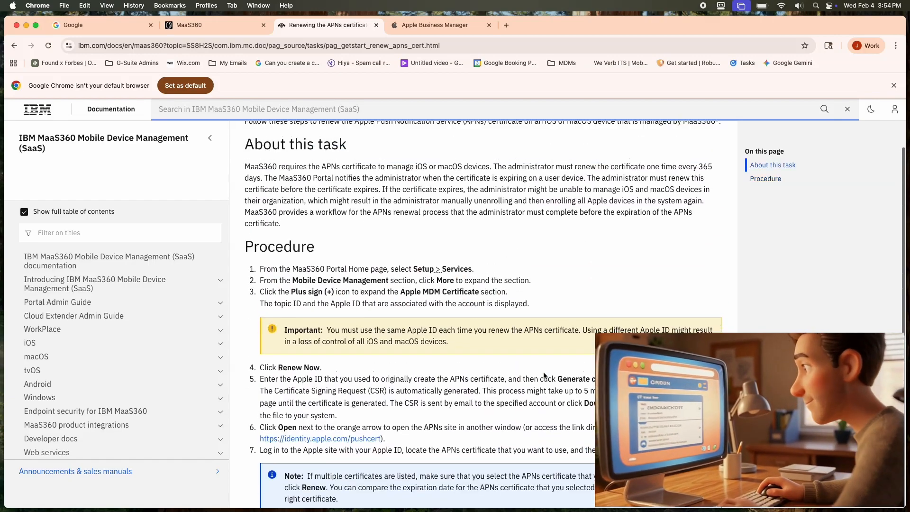
{"action": "scroll", "coordinate": [543, 372], "scroll_direction": "up", "scroll_amount": 1}
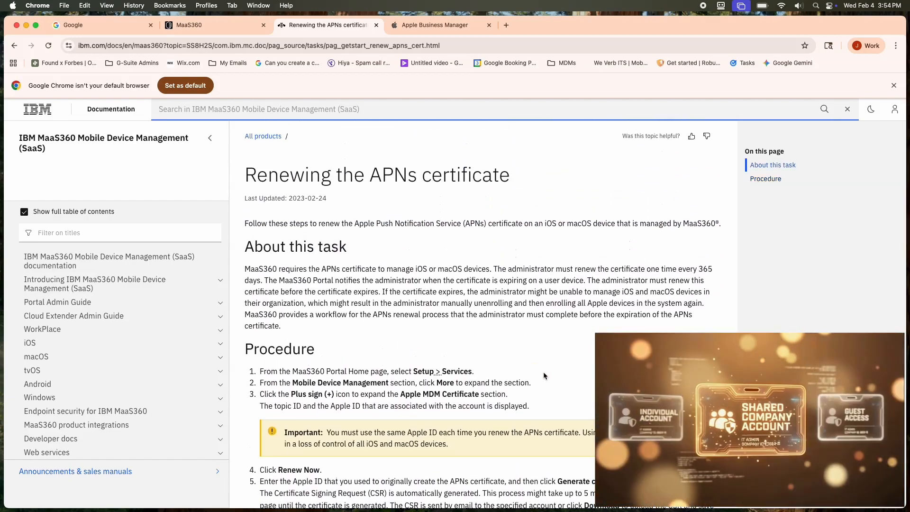
{"action": "scroll", "coordinate": [544, 375], "scroll_direction": "down", "scroll_amount": 4}
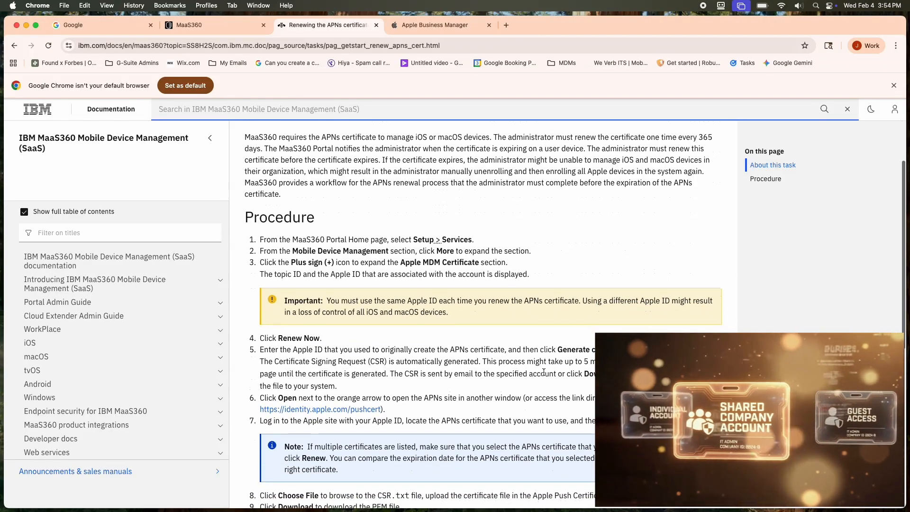
{"action": "scroll", "coordinate": [544, 375], "scroll_direction": "down", "scroll_amount": 2}
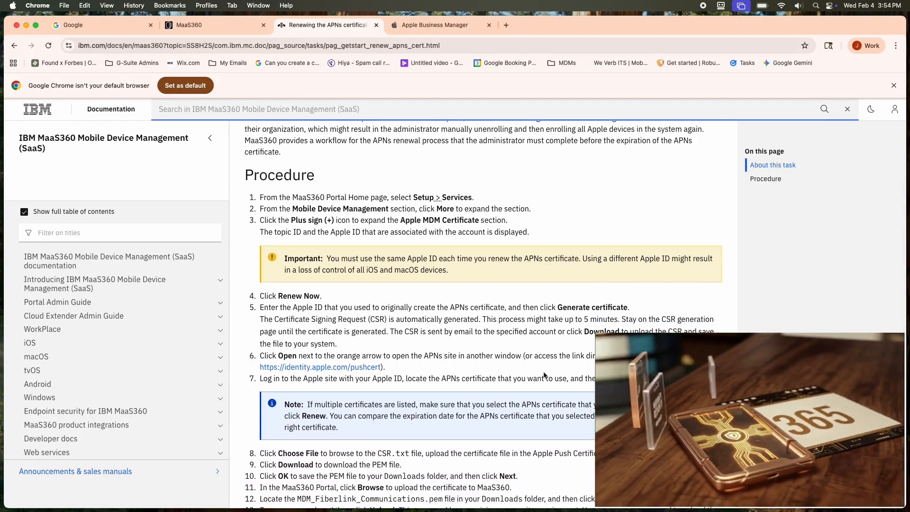
{"action": "scroll", "coordinate": [543, 374], "scroll_direction": "down", "scroll_amount": 2}
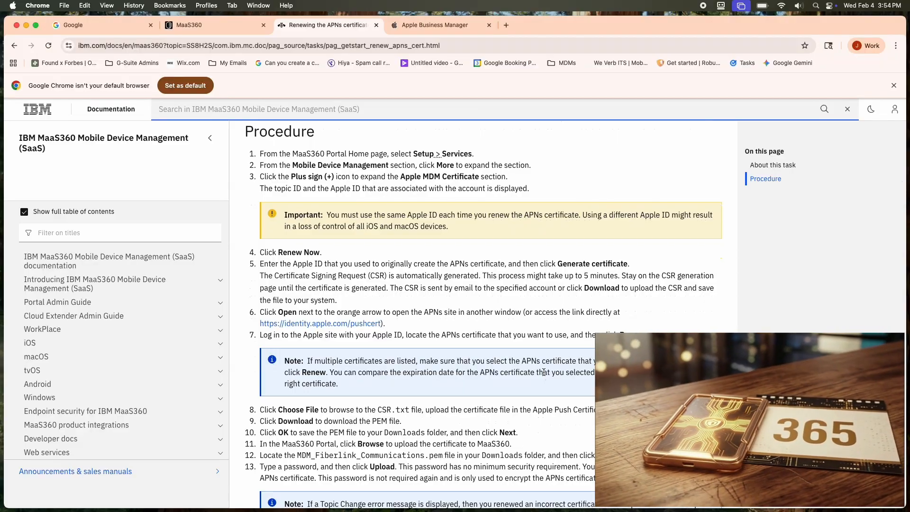
{"action": "scroll", "coordinate": [544, 374], "scroll_direction": "down", "scroll_amount": 2}
{"action": "scroll", "coordinate": [544, 373], "scroll_direction": "down", "scroll_amount": 1}
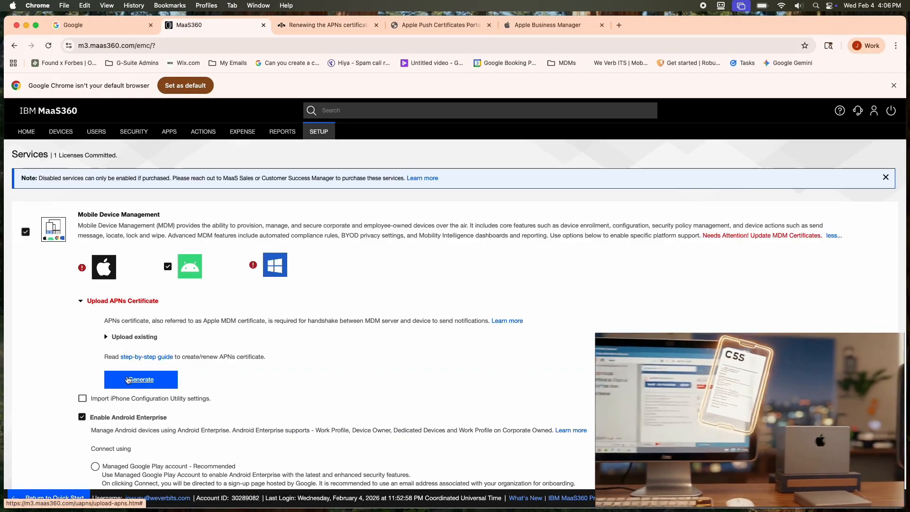
Step: Generate a certificate signing request in MaaS360 with the company Apple ID and download CSR.txt
{"action": "left_click", "coordinate": [128, 379]}
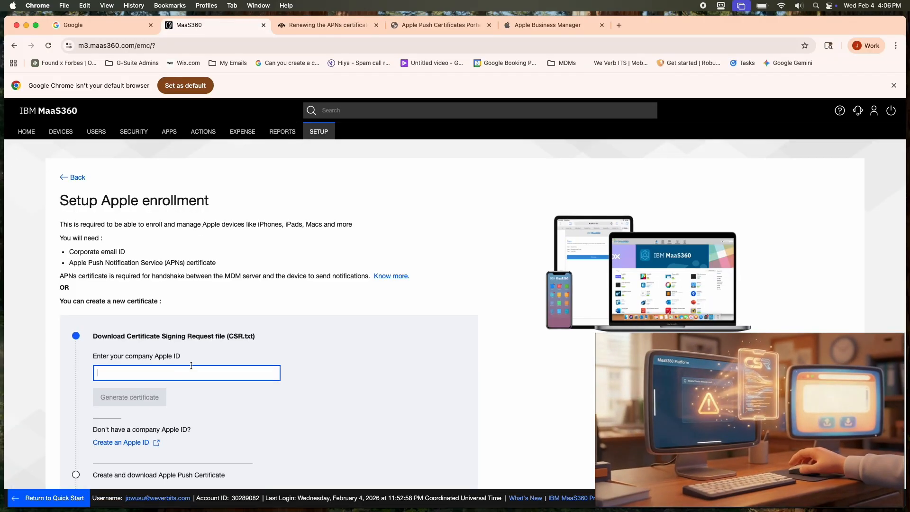
{"action": "key", "text": "super+v"}
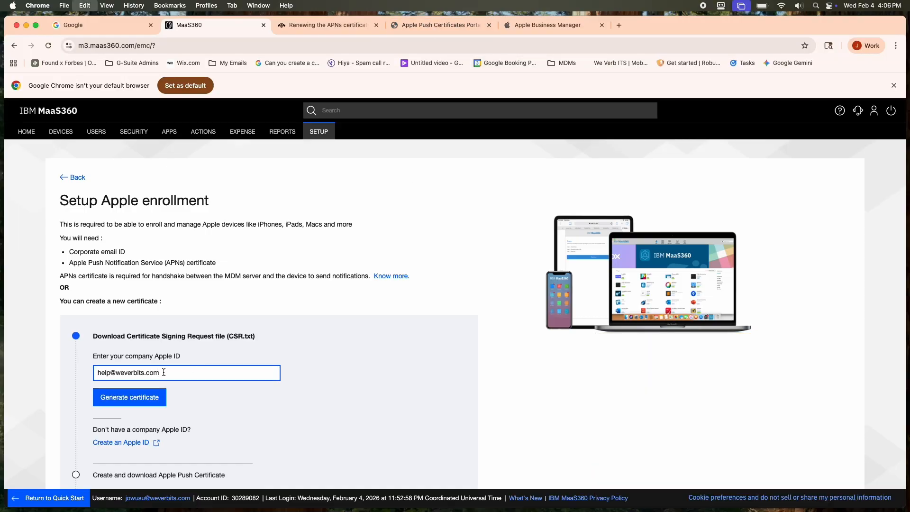
{"action": "scroll", "coordinate": [164, 372], "scroll_direction": "down", "scroll_amount": 3}
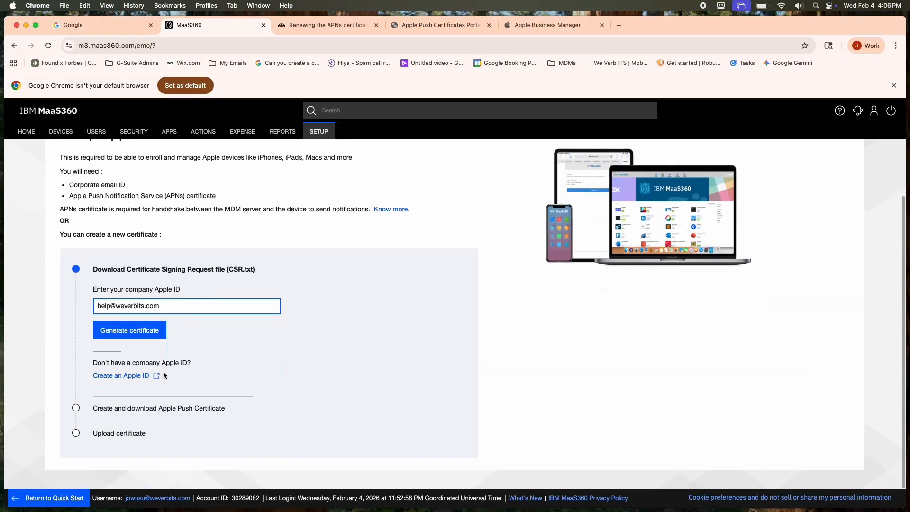
{"action": "left_click", "coordinate": [118, 331]}
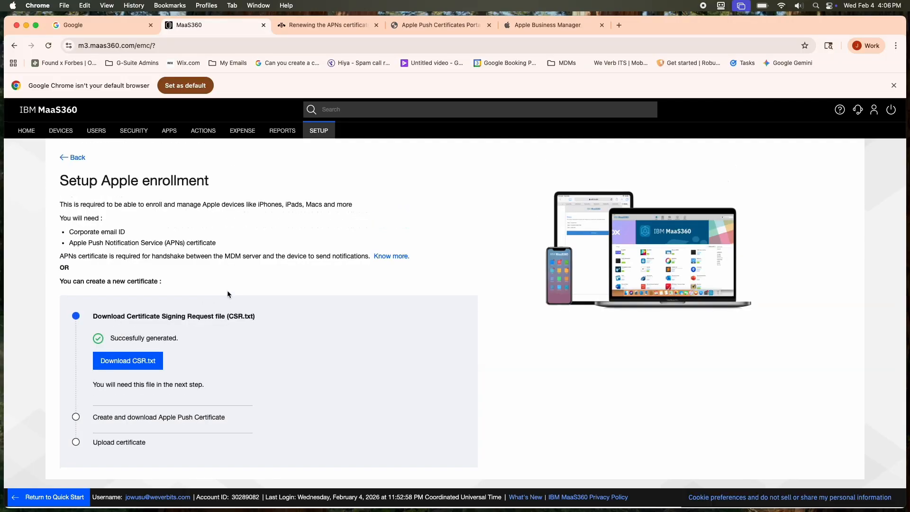
{"action": "left_click", "coordinate": [124, 363]}
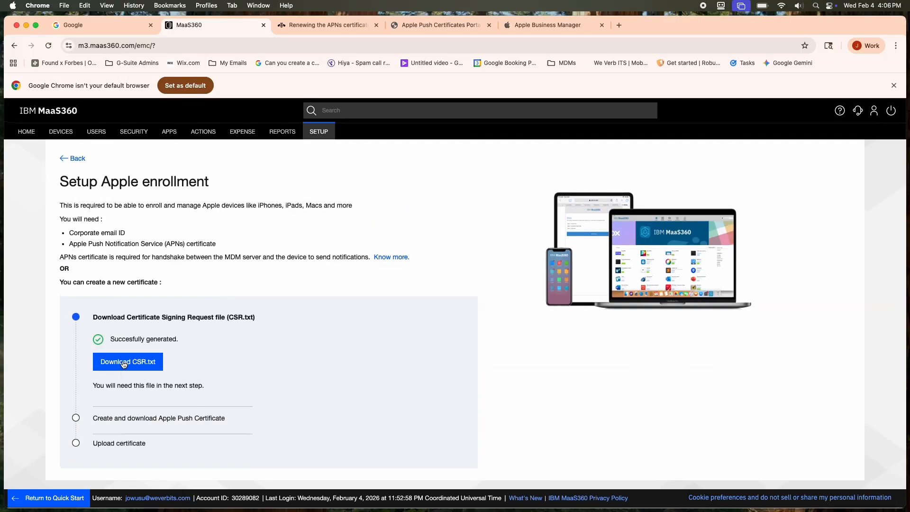
Step: Switch to the Apple Push Certificates Portal, start creating a certificate and accept the Terms of Use
{"action": "left_click", "coordinate": [425, 27]}
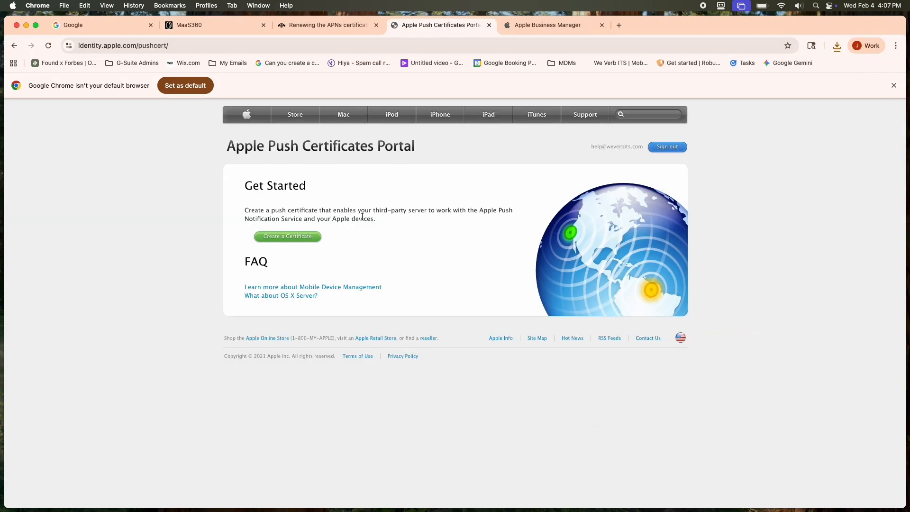
{"action": "left_click", "coordinate": [288, 237]}
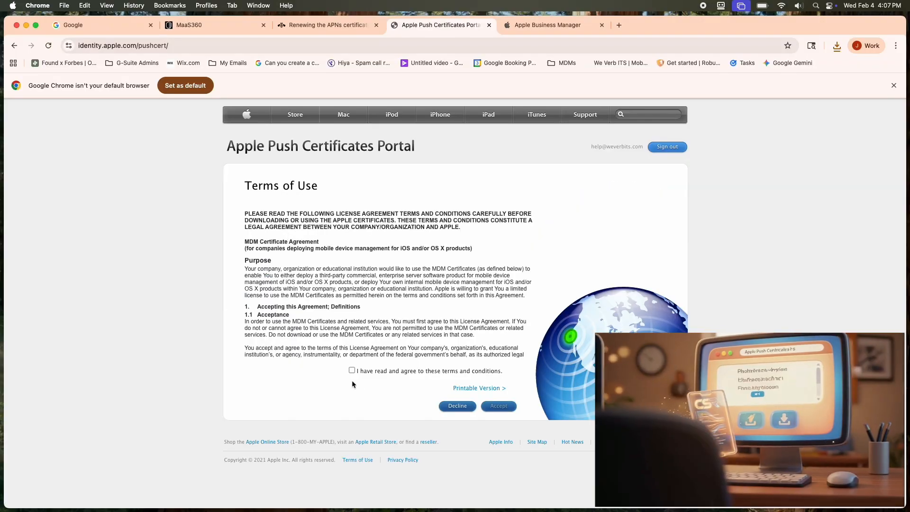
{"action": "left_click", "coordinate": [352, 371]}
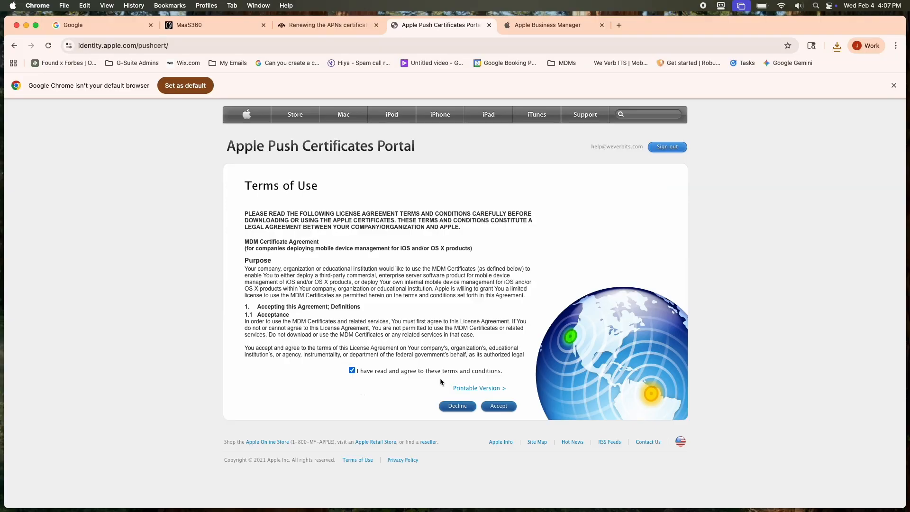
{"action": "left_click", "coordinate": [496, 407]}
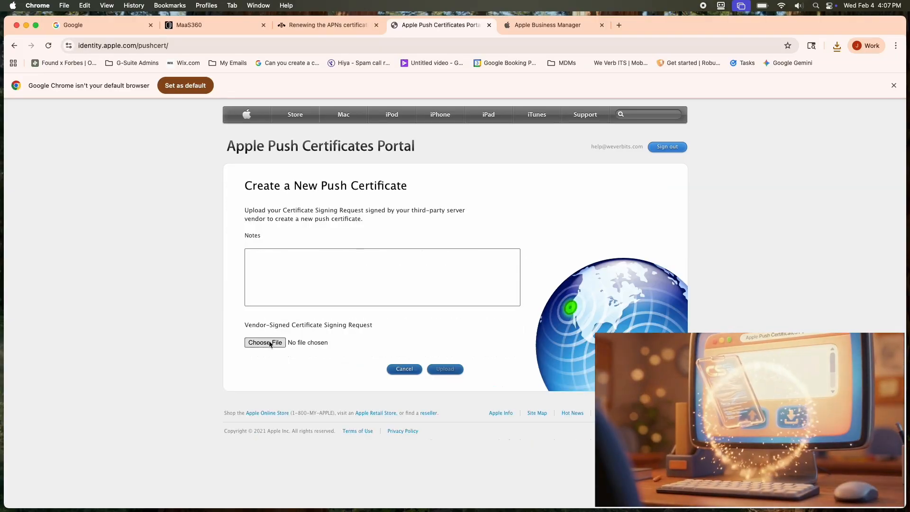
Step: Attach CSR.txt from the Downloads folder as the vendor-signed certificate signing request
{"action": "left_click", "coordinate": [271, 343]}
{"action": "left_click", "coordinate": [288, 231]}
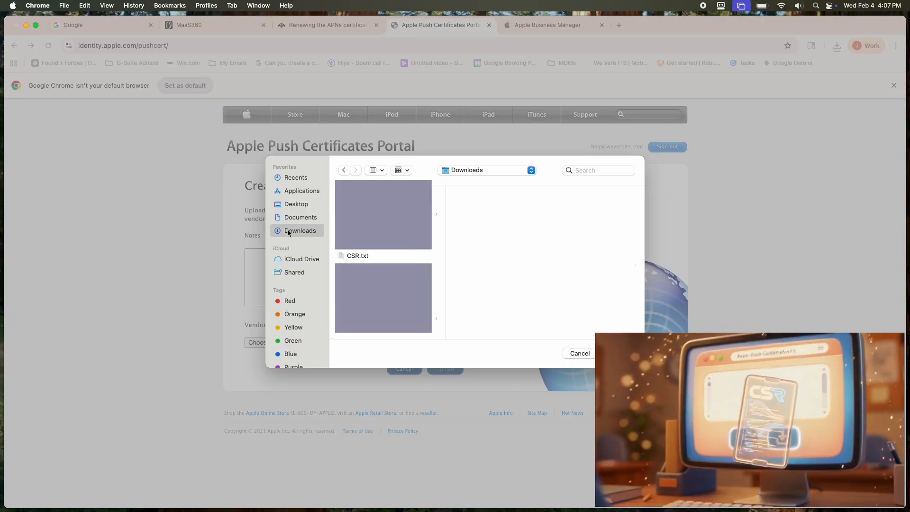
{"action": "left_click", "coordinate": [358, 257]}
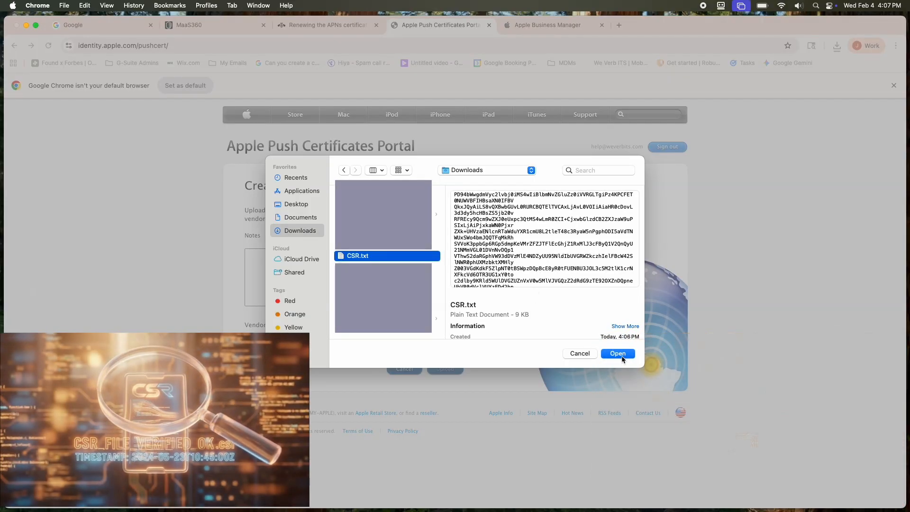
{"action": "left_click", "coordinate": [623, 354]}
Step: Add the note "WeVerbITS MaaS360" and upload the signing request to create the push certificate
{"action": "left_click", "coordinate": [351, 266]}
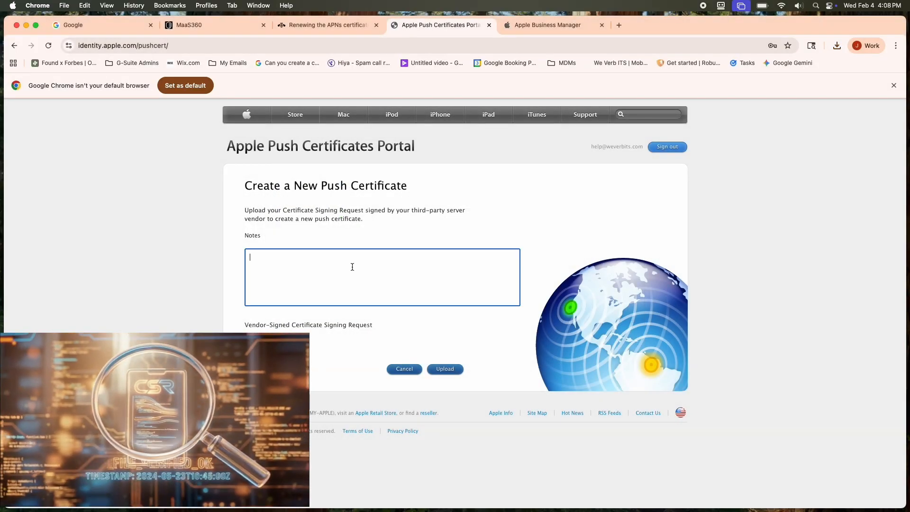
{"action": "type", "text": "WeVerbITS"}
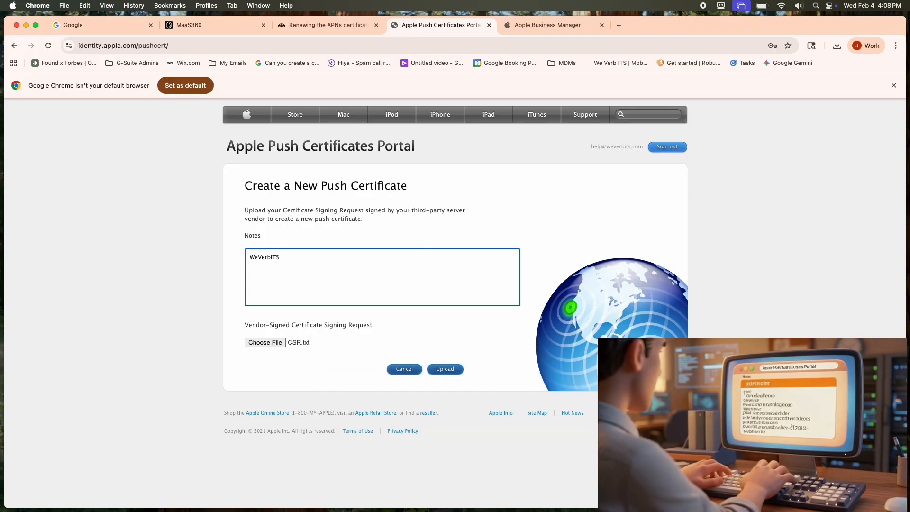
{"action": "type", "text": " MaaS36"}
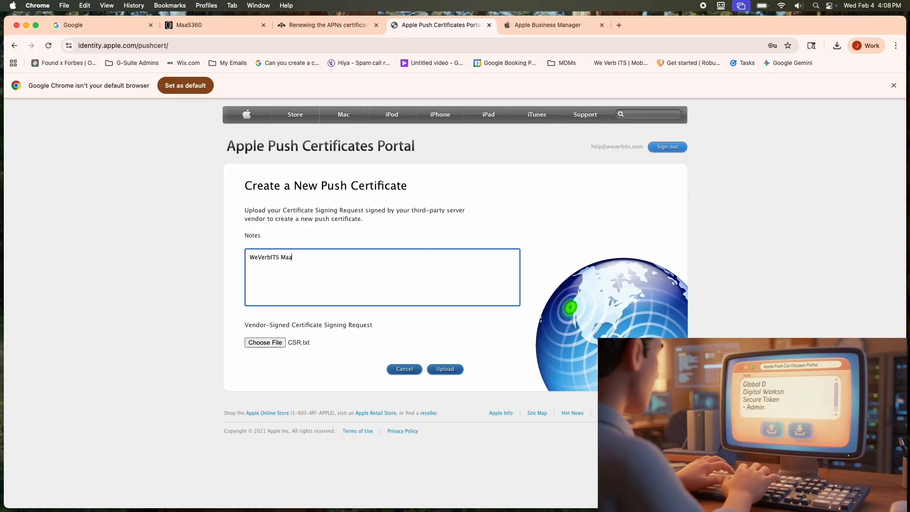
{"action": "type", "text": "0"}
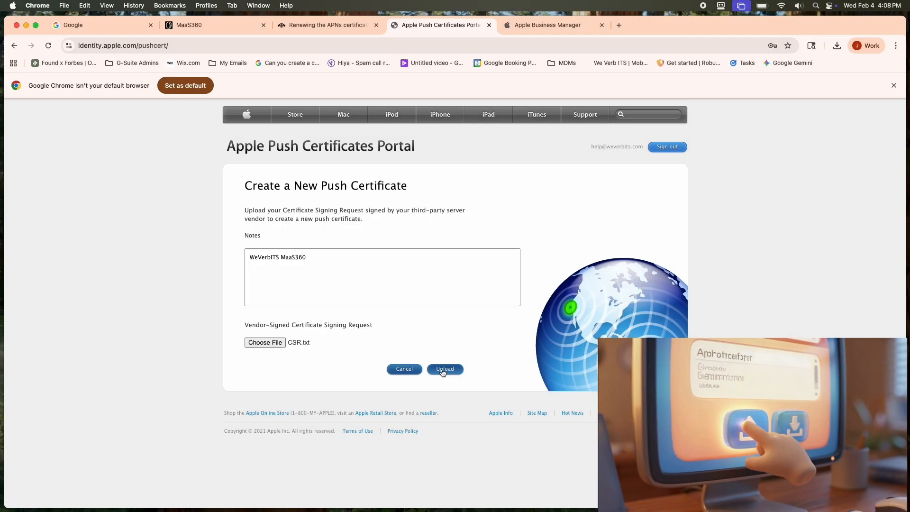
{"action": "left_click", "coordinate": [434, 494]}
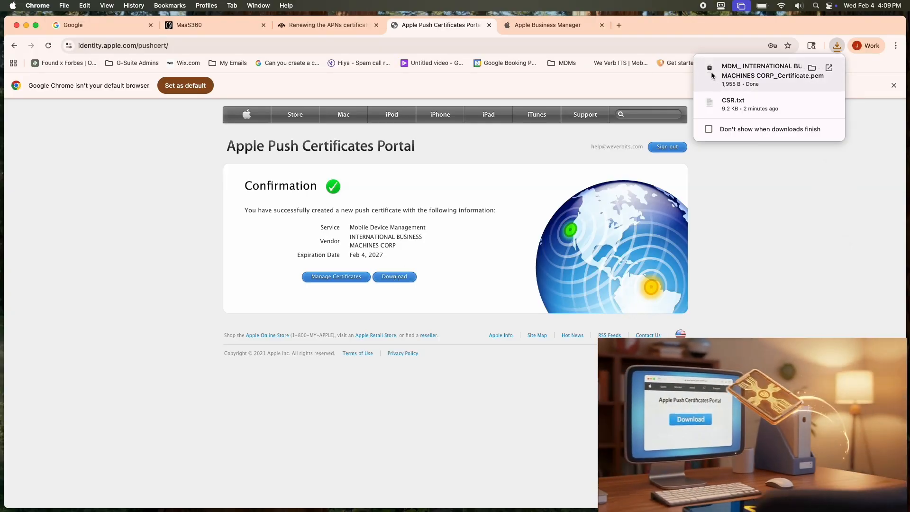
Step: Switch back to MaaS360 and advance the Apple enrollment setup to the certificate upload stage
{"action": "left_click", "coordinate": [209, 27]}
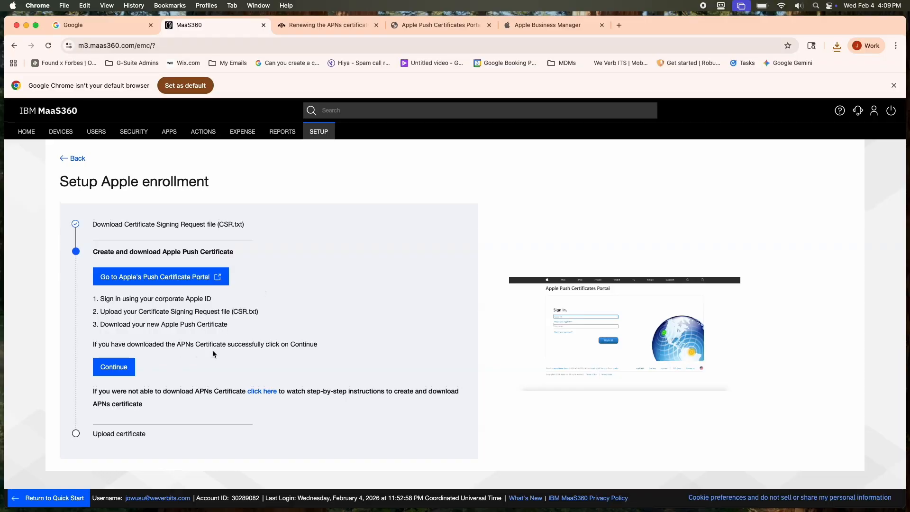
{"action": "left_click", "coordinate": [106, 369]}
{"action": "scroll", "coordinate": [104, 366], "scroll_direction": "down", "scroll_amount": 2}
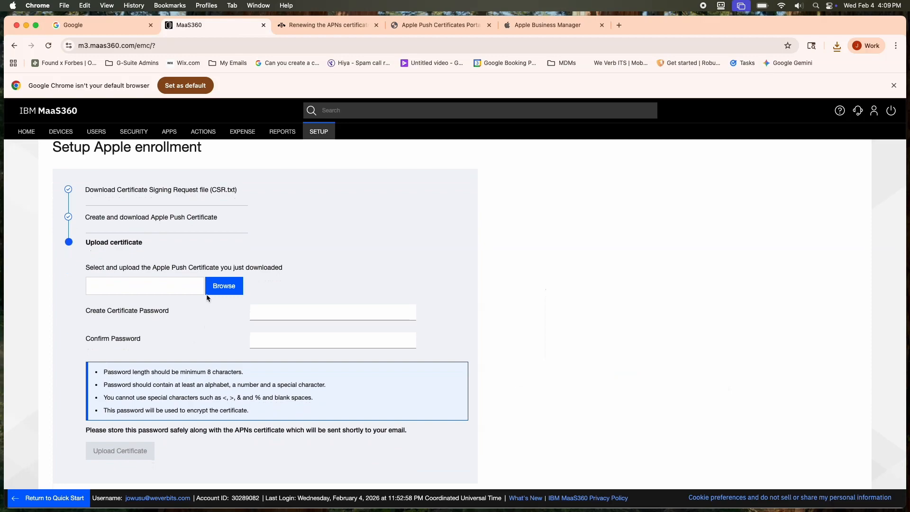
Step: Choose the downloaded file MDM_ INTERNATIONAL BUSINESS MACHINES CORP_Certificate.pem as the Apple Push Certificate to upload
{"action": "left_click", "coordinate": [219, 286]}
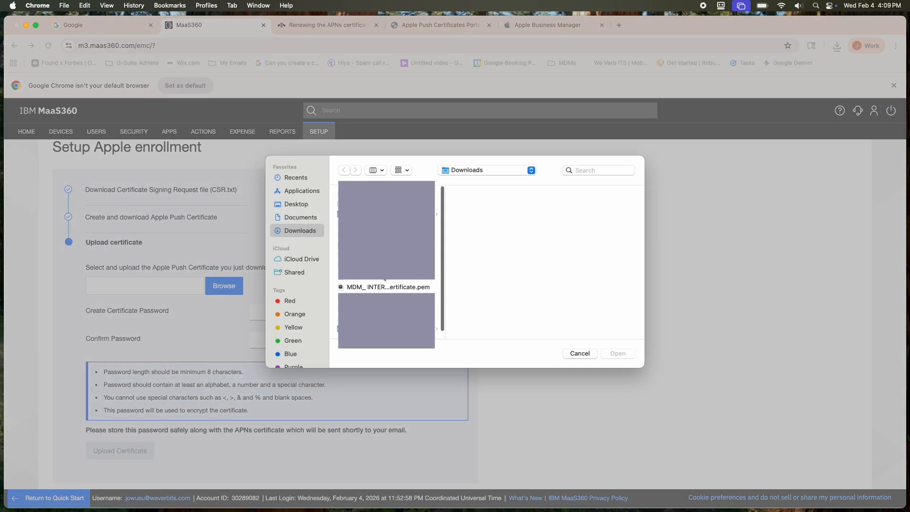
{"action": "left_click", "coordinate": [393, 288]}
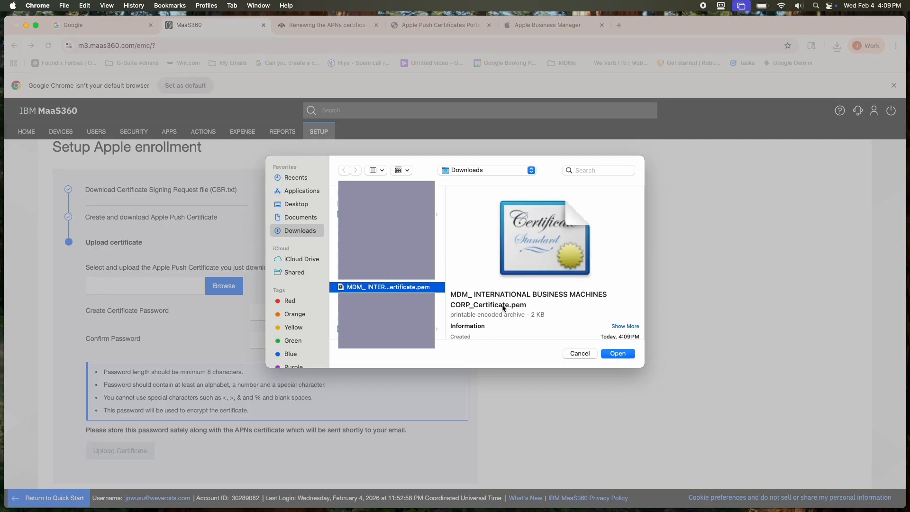
{"action": "scroll", "coordinate": [503, 307], "scroll_direction": "down", "scroll_amount": 3}
{"action": "scroll", "coordinate": [503, 306], "scroll_direction": "up", "scroll_amount": 3}
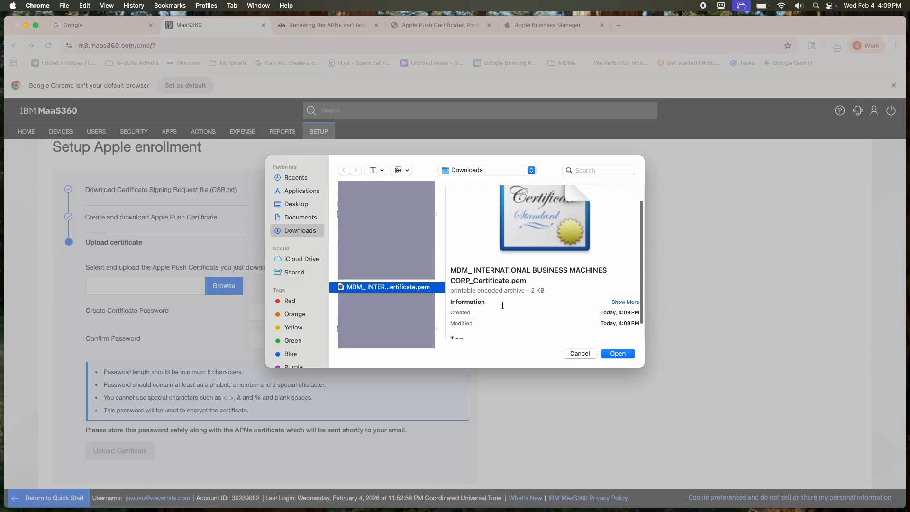
{"action": "left_click", "coordinate": [618, 354]}
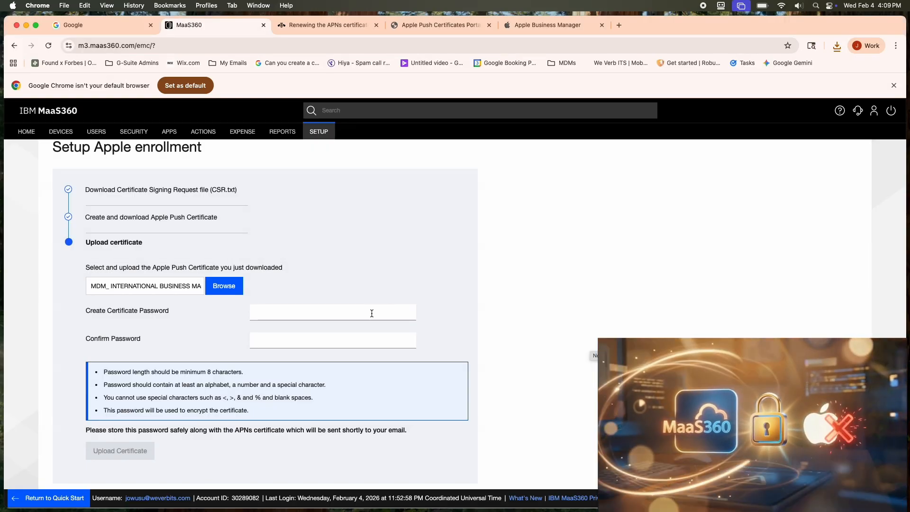
Step: Paste the certificate password into both password fields without using the suggested one, upload the certificate and finish the Apple enrollment setup
{"action": "scroll", "coordinate": [372, 313], "scroll_direction": "down", "scroll_amount": 1}
{"action": "scroll", "coordinate": [371, 314], "scroll_direction": "down", "scroll_amount": 1}
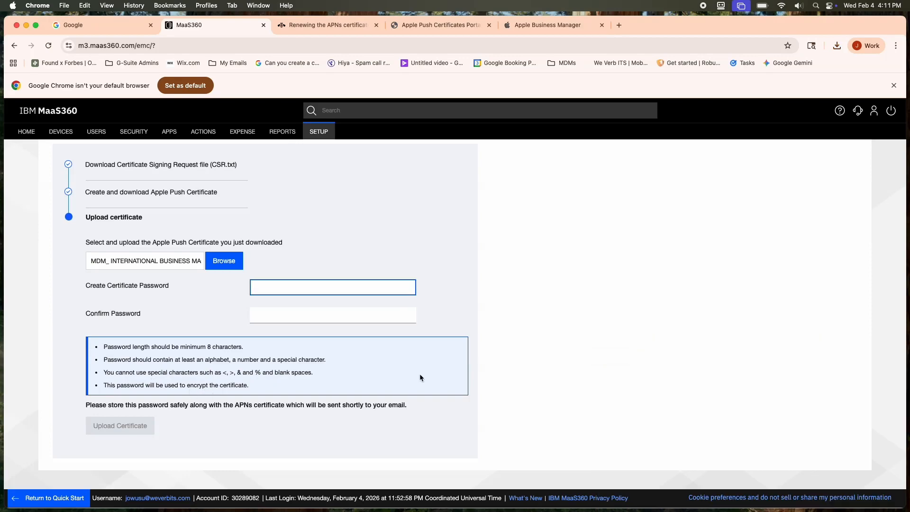
{"action": "key", "text": "super+v"}
{"action": "left_click", "coordinate": [331, 315]}
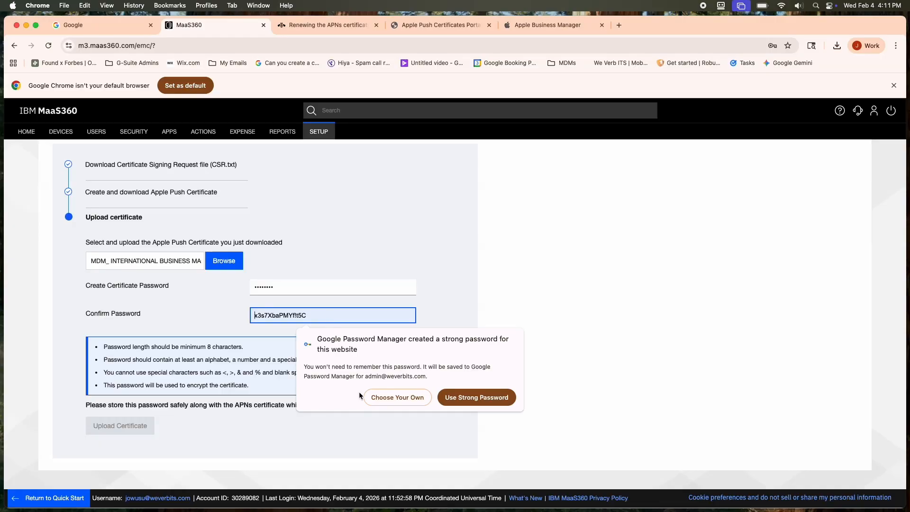
{"action": "left_click", "coordinate": [375, 398]}
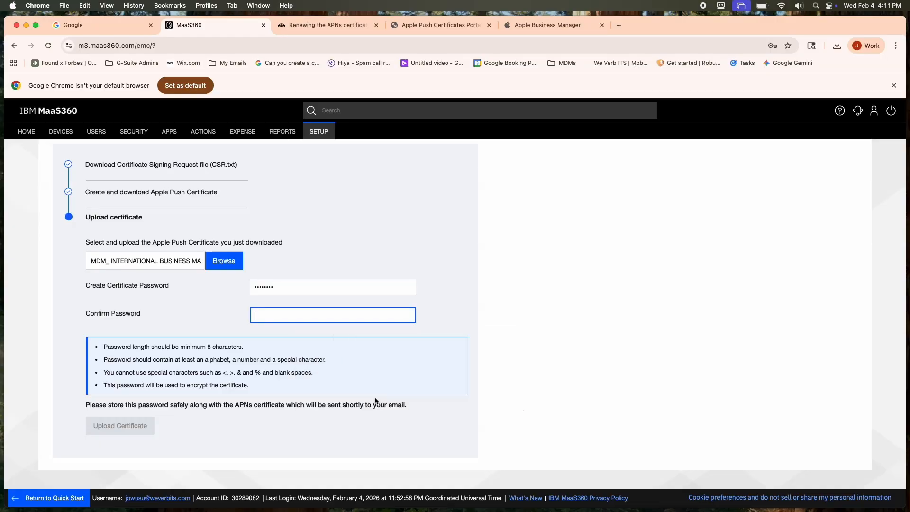
{"action": "key", "text": "super+v"}
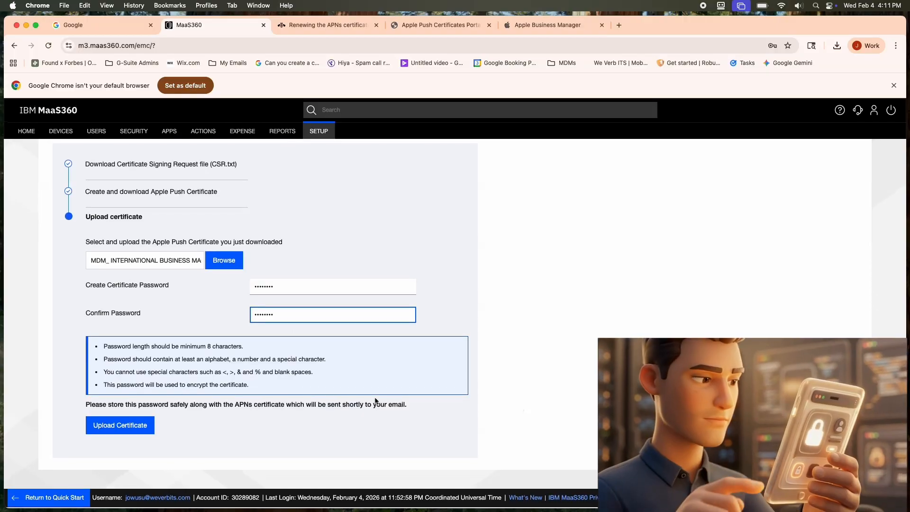
{"action": "left_click", "coordinate": [136, 427]}
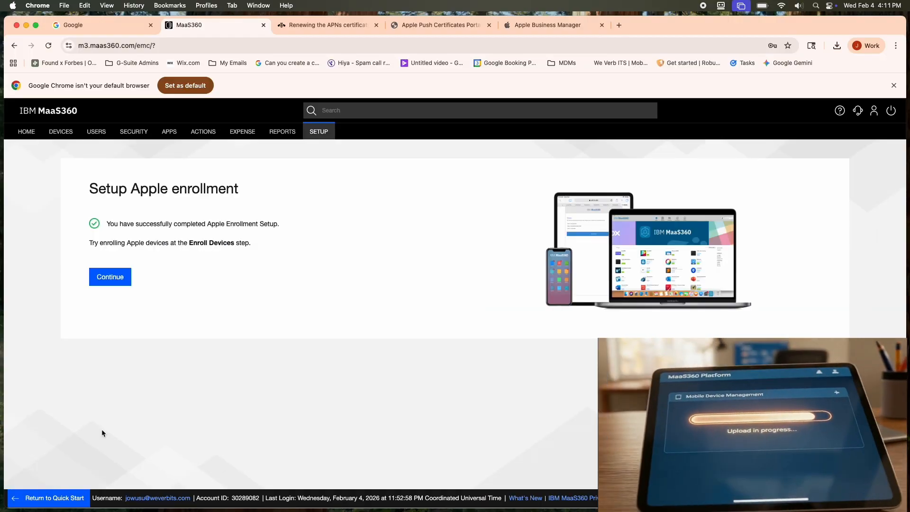
{"action": "left_click", "coordinate": [110, 280]}
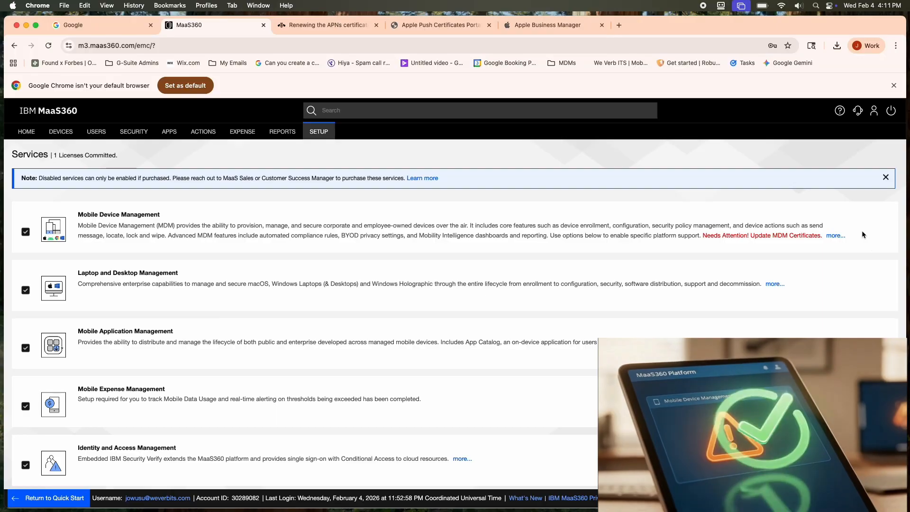
Step: Expand the Mobile Device Management service and its APNs certificate section to check the certificate's expiry date and details
{"action": "left_click", "coordinate": [837, 235]}
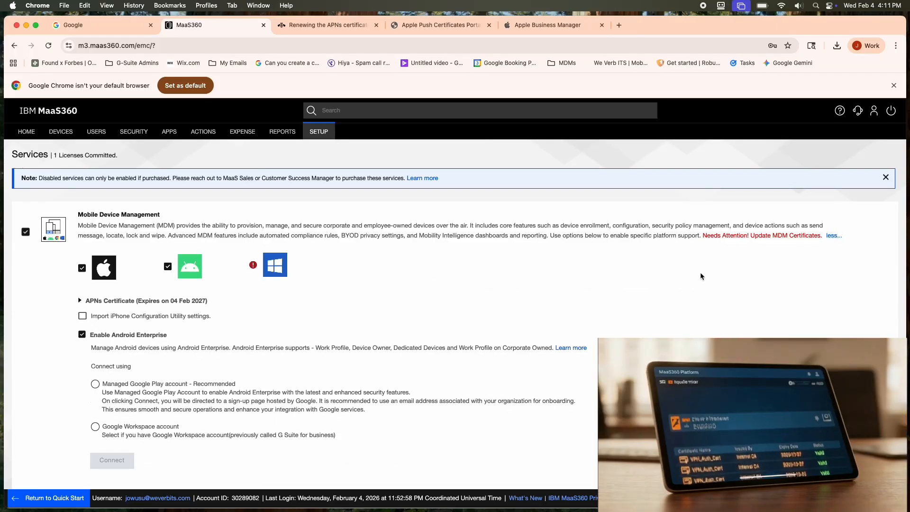
{"action": "scroll", "coordinate": [700, 270], "scroll_direction": "down", "scroll_amount": 1}
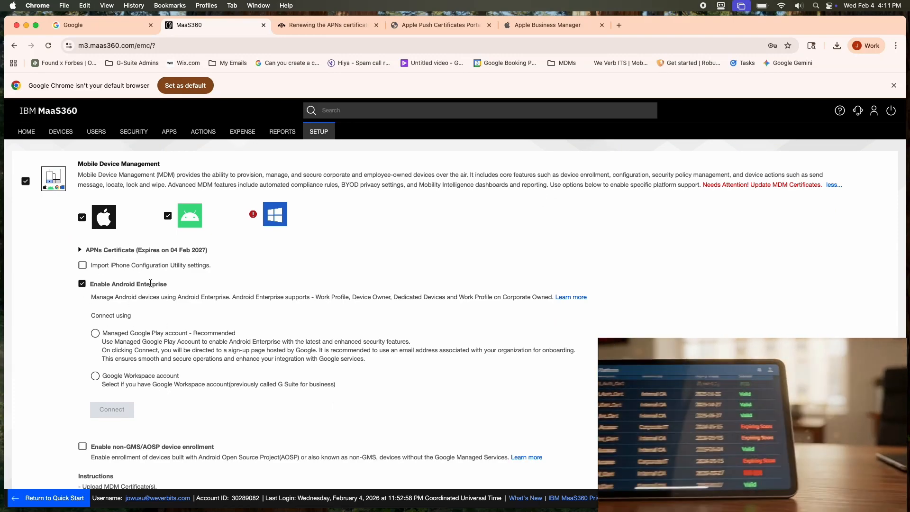
{"action": "scroll", "coordinate": [138, 284], "scroll_direction": "up", "scroll_amount": 1}
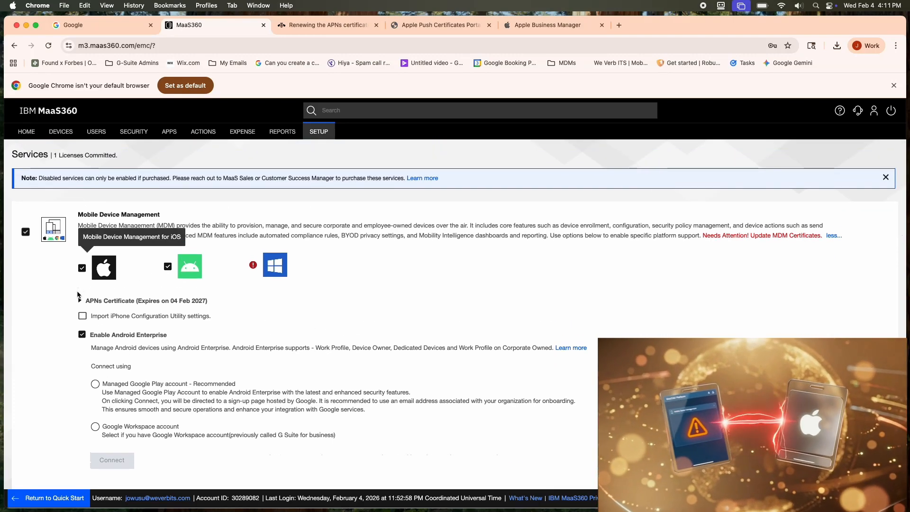
{"action": "left_click", "coordinate": [79, 299]}
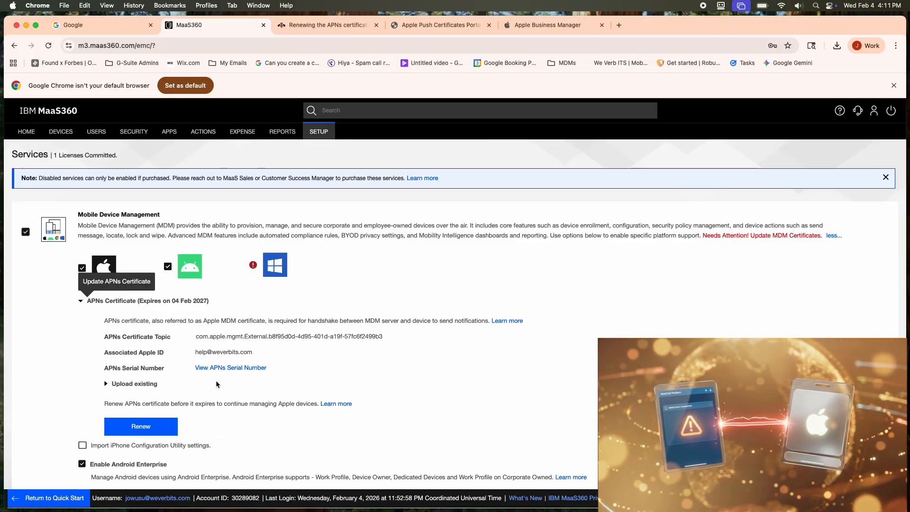
{"action": "scroll", "coordinate": [371, 375], "scroll_direction": "down", "scroll_amount": 1}
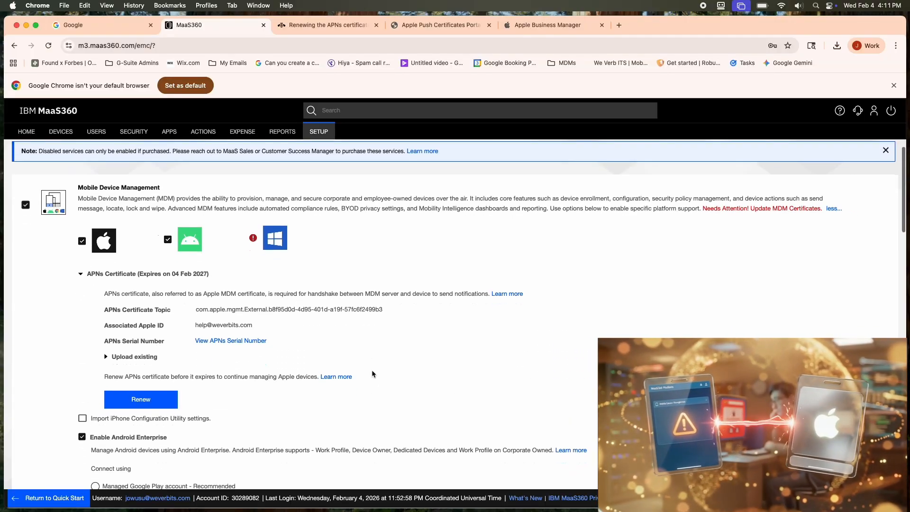